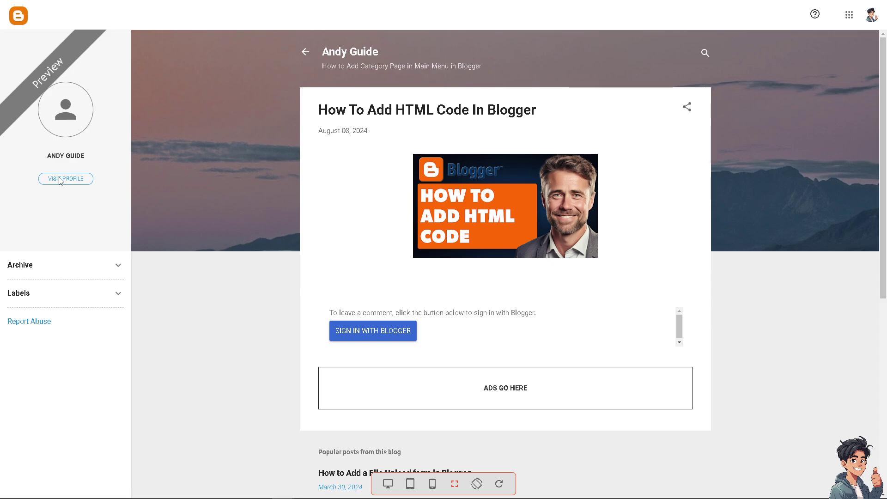
Start a new blank post and switch its editor to Compose view.
{"action": "key", "text": "ctrl+w"}
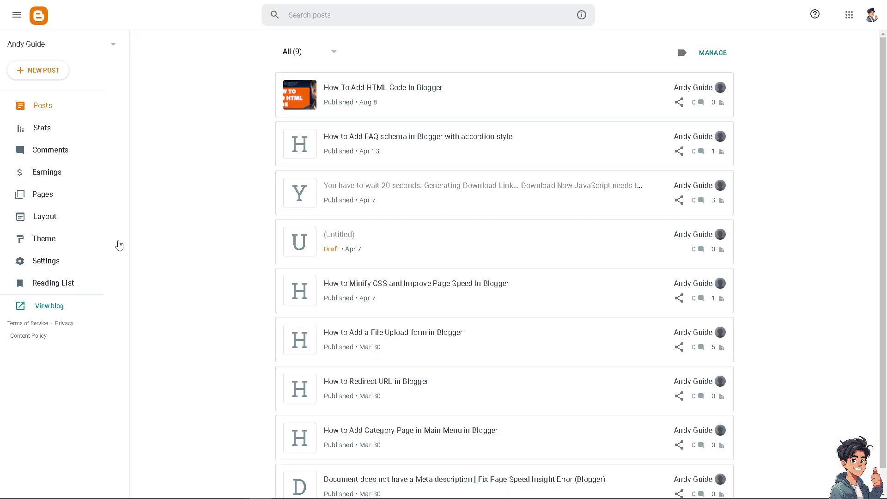
{"action": "left_click", "coordinate": [44, 72]}
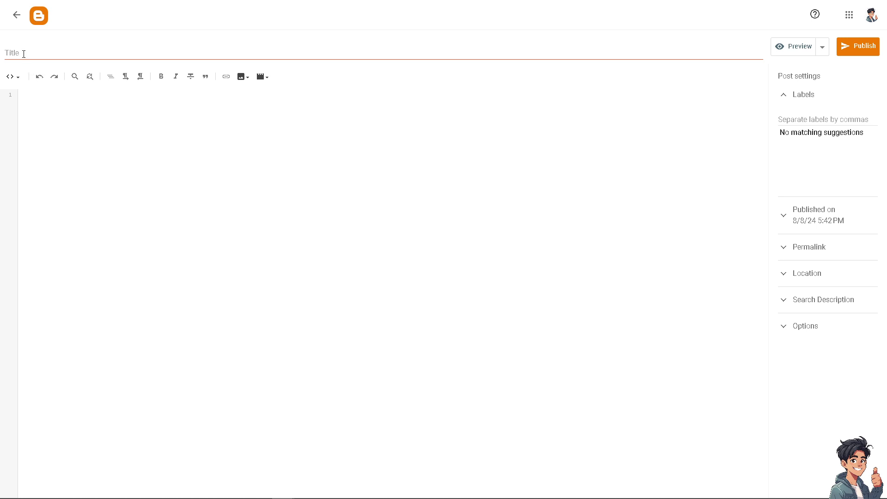
{"action": "left_click", "coordinate": [18, 82]}
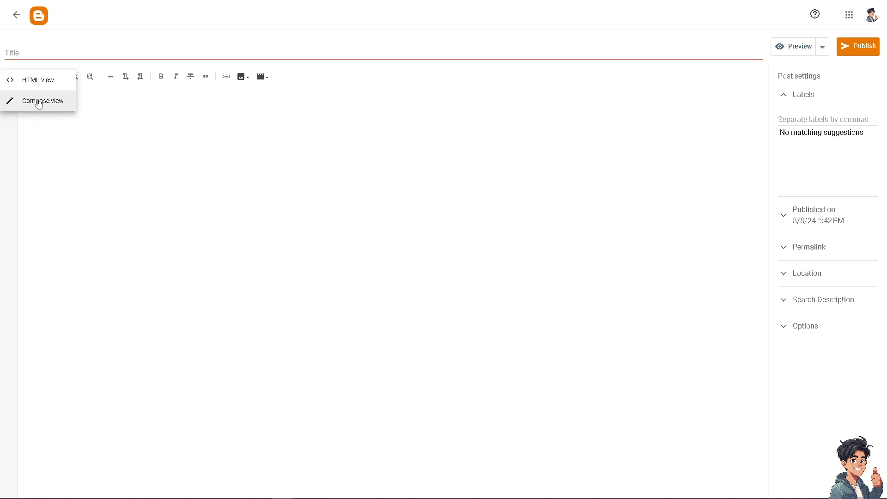
{"action": "left_click", "coordinate": [38, 102]}
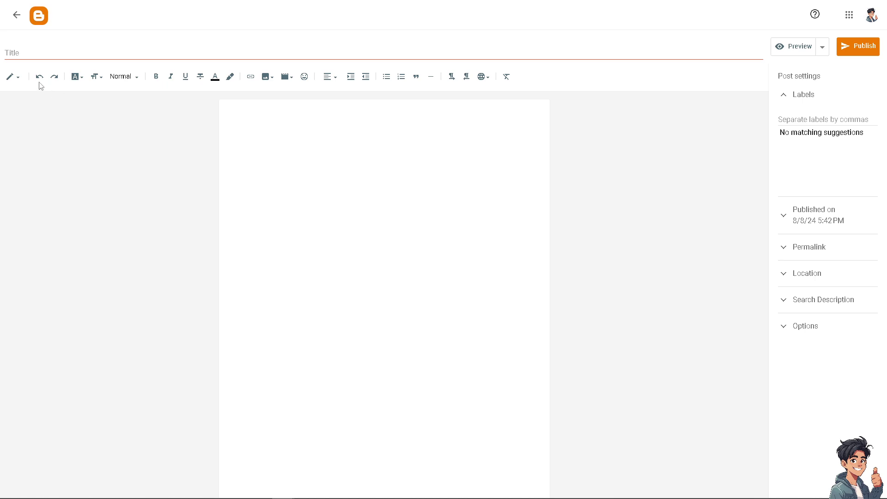
{"action": "left_click", "coordinate": [18, 79]}
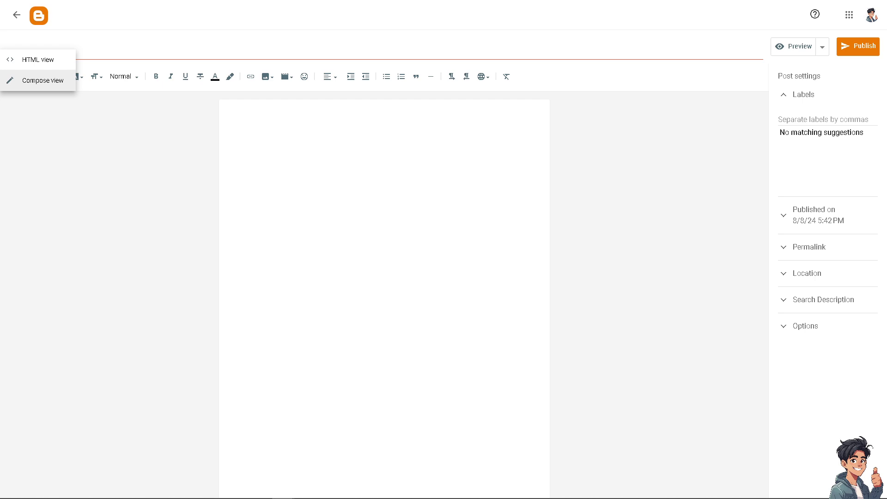
Leave the post editor for the Theme page and check the current theme's options list.
{"action": "left_click", "coordinate": [16, 15]}
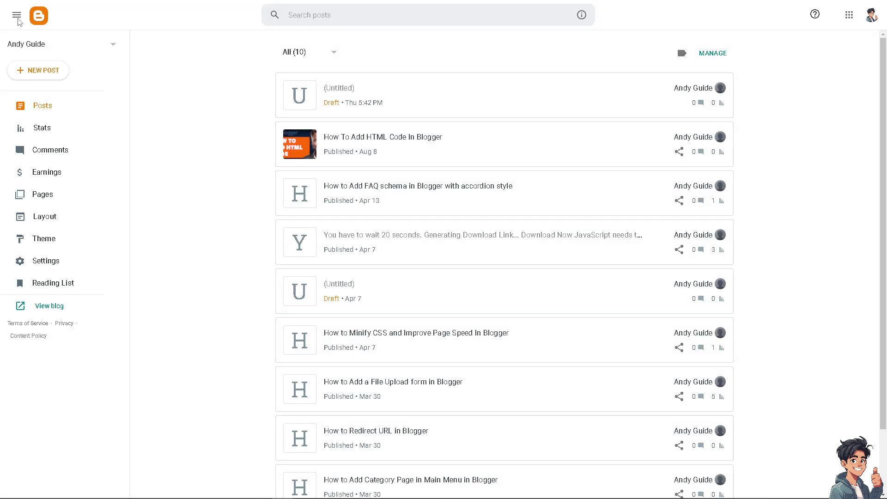
{"action": "left_click", "coordinate": [52, 240]}
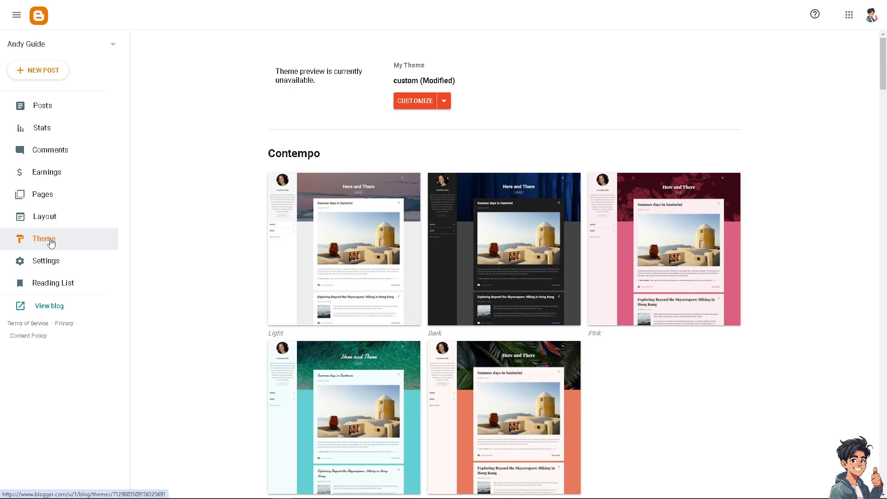
{"action": "scroll", "coordinate": [353, 211], "scroll_direction": "down", "scroll_amount": 1}
{"action": "scroll", "coordinate": [353, 211], "scroll_direction": "up", "scroll_amount": 1}
{"action": "left_click", "coordinate": [445, 105]}
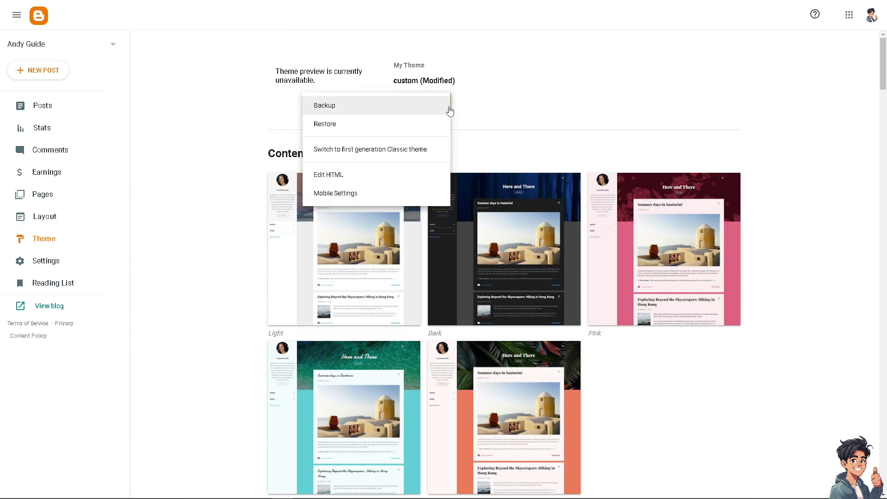
{"action": "left_click", "coordinate": [211, 192]}
Scroll down the theme gallery and expand the Notable Light theme's preview.
{"action": "scroll", "coordinate": [365, 261], "scroll_direction": "down", "scroll_amount": 5}
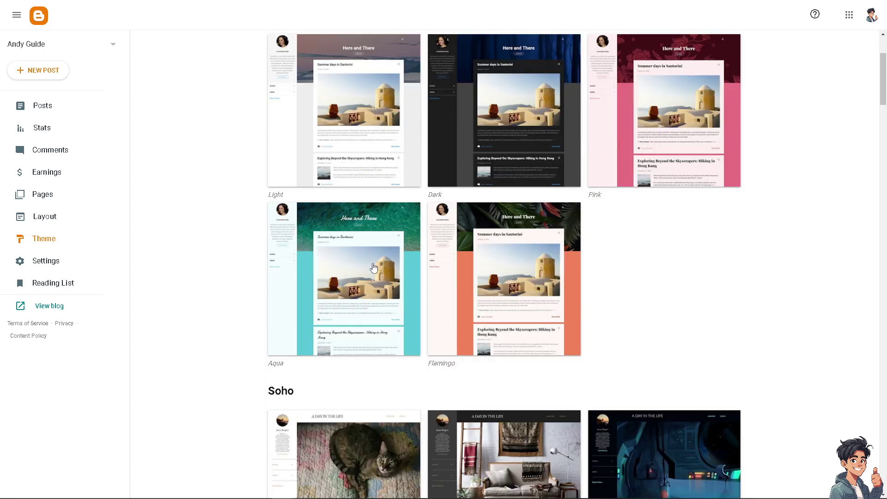
{"action": "scroll", "coordinate": [363, 261], "scroll_direction": "down", "scroll_amount": 3}
{"action": "scroll", "coordinate": [348, 243], "scroll_direction": "down", "scroll_amount": 6}
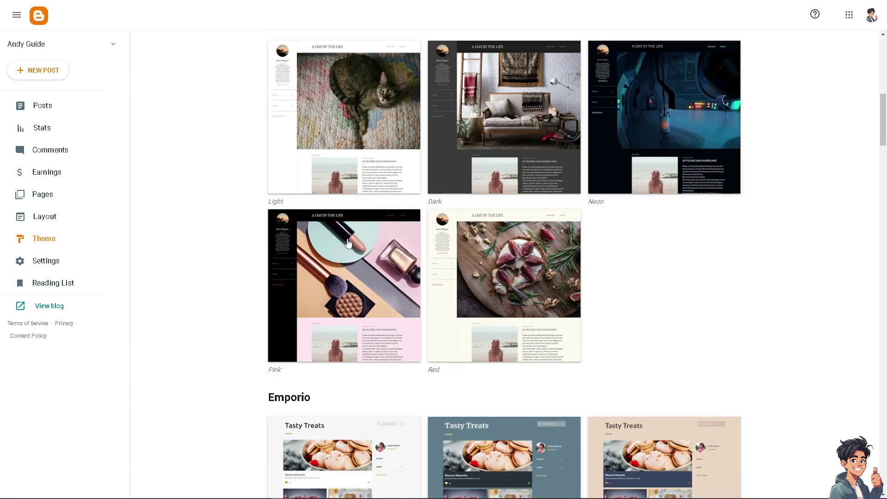
{"action": "scroll", "coordinate": [348, 244], "scroll_direction": "down", "scroll_amount": 3}
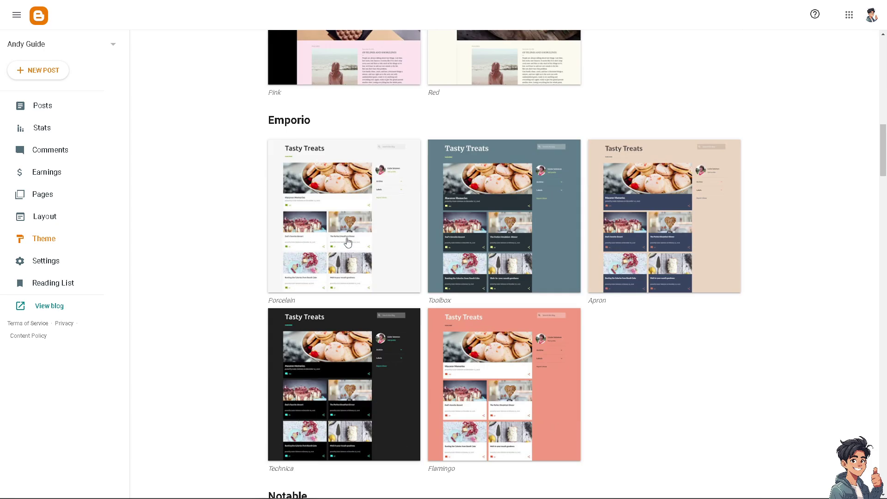
{"action": "scroll", "coordinate": [348, 244], "scroll_direction": "down", "scroll_amount": 6}
{"action": "left_click", "coordinate": [343, 257]}
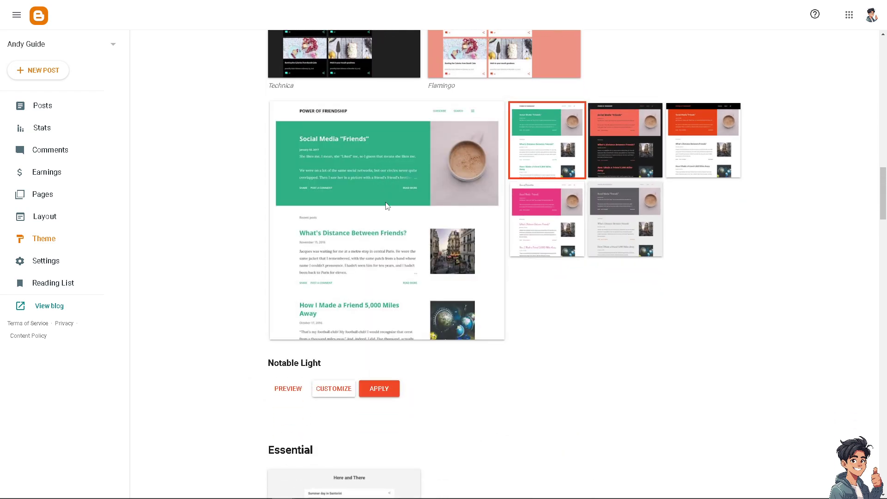
{"action": "left_click", "coordinate": [332, 389]}
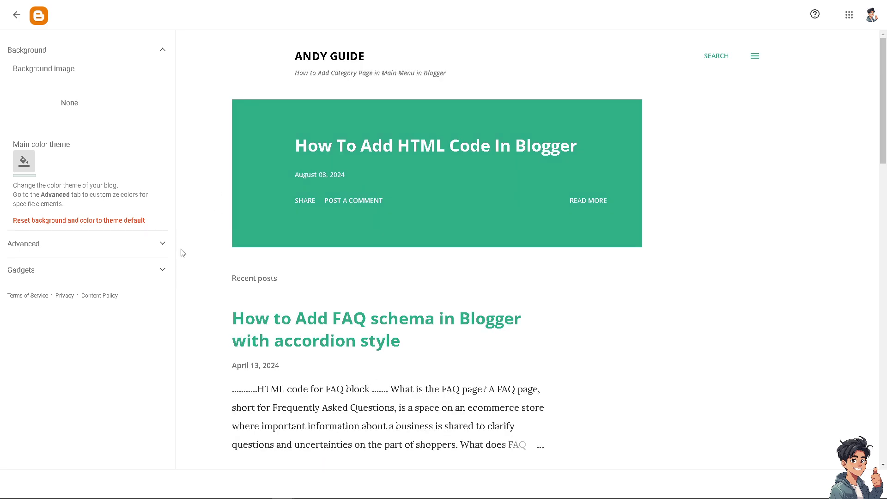
{"action": "left_click", "coordinate": [164, 244]}
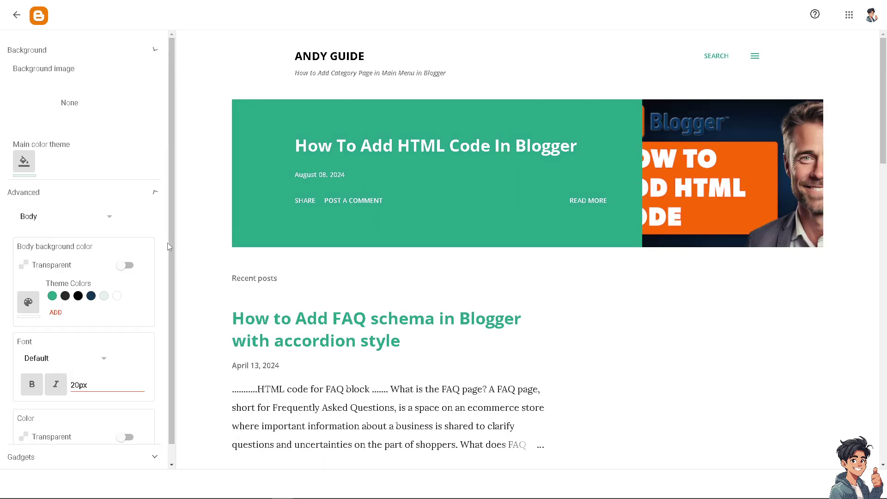
{"action": "scroll", "coordinate": [139, 266], "scroll_direction": "down", "scroll_amount": 9}
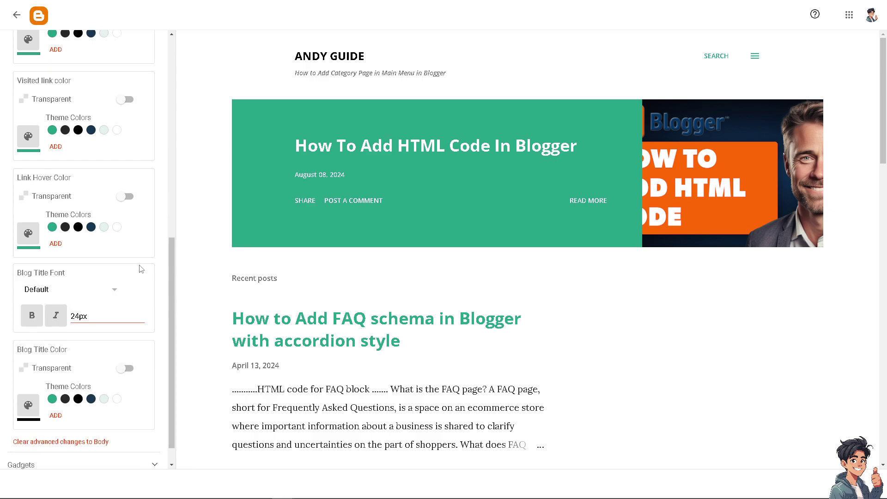
{"action": "scroll", "coordinate": [141, 269], "scroll_direction": "down", "scroll_amount": 1}
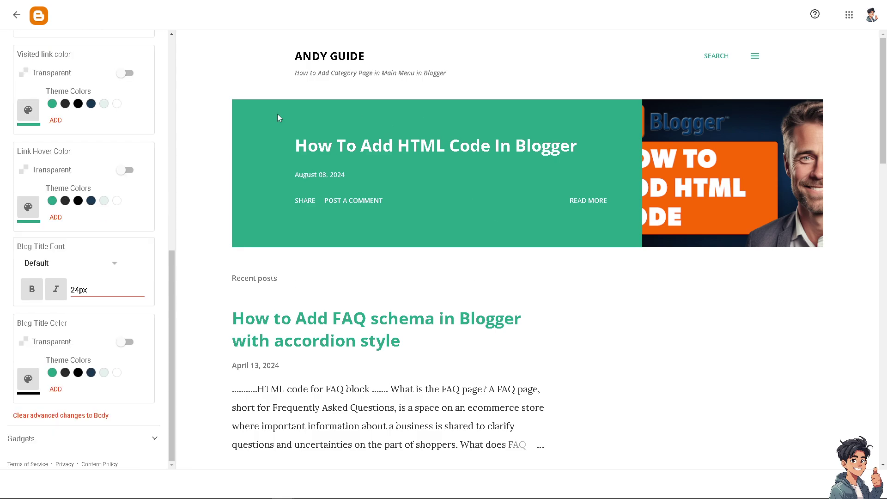
{"action": "scroll", "coordinate": [129, 153], "scroll_direction": "up", "scroll_amount": 7}
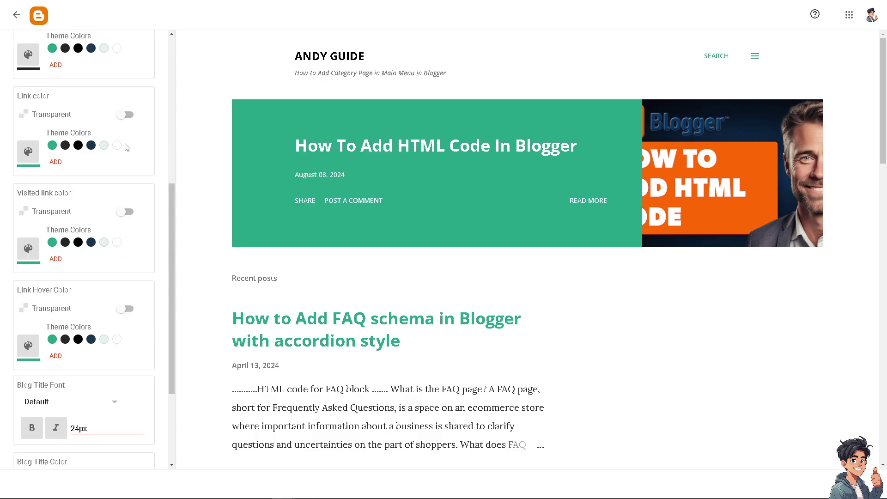
{"action": "left_click", "coordinate": [18, 16]}
{"action": "scroll", "coordinate": [257, 225], "scroll_direction": "up", "scroll_amount": 15}
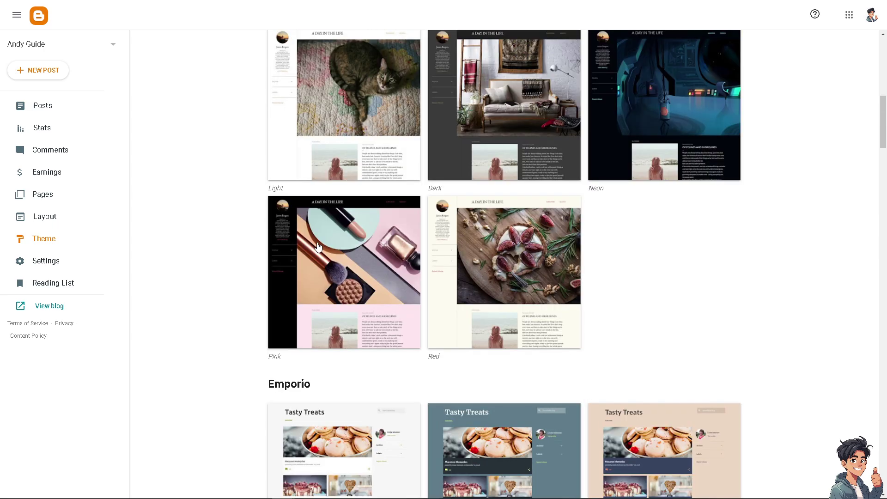
{"action": "scroll", "coordinate": [317, 247], "scroll_direction": "up", "scroll_amount": 10}
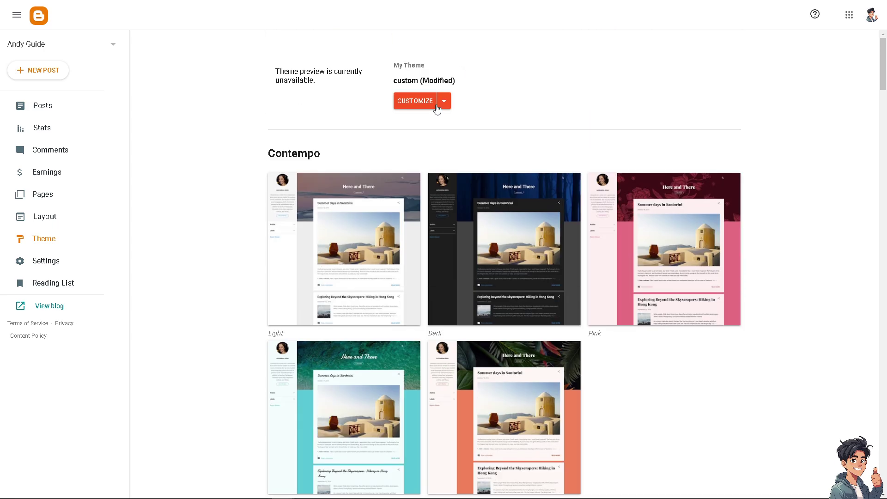
{"action": "left_click", "coordinate": [443, 102]}
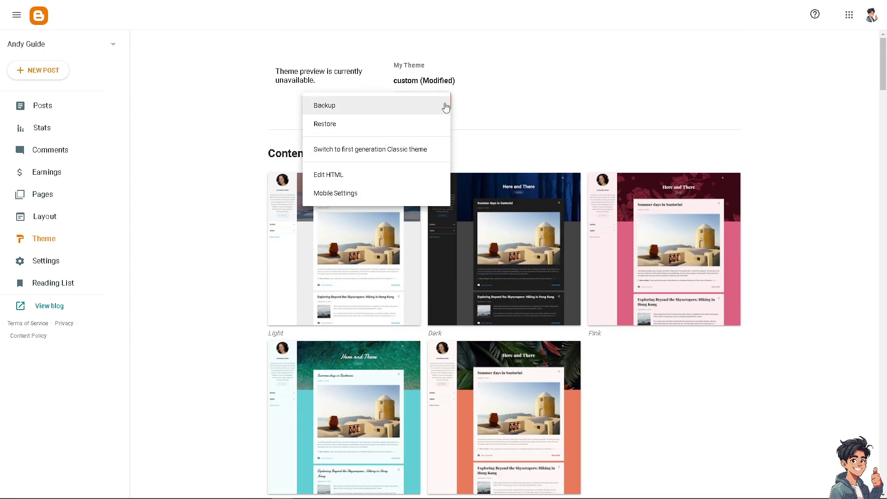
Choose Edit HTML to show the current theme's XML code, and scroll through it.
{"action": "left_click", "coordinate": [330, 179]}
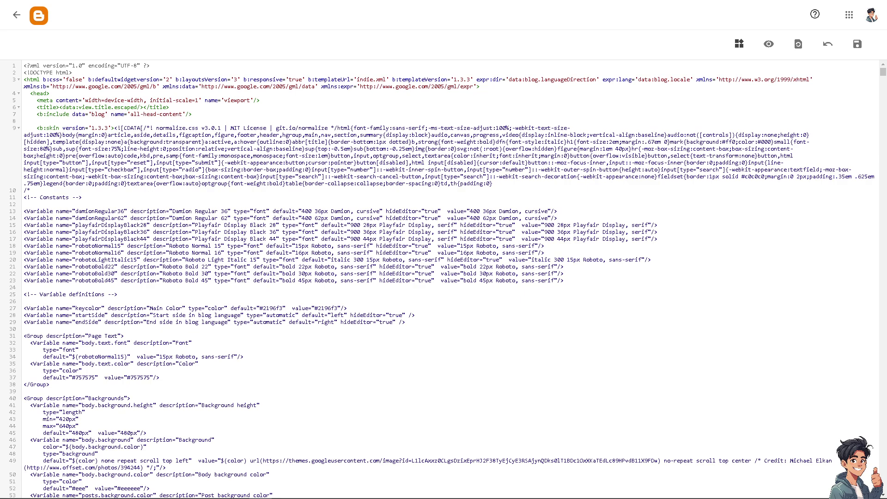
{"action": "scroll", "coordinate": [159, 208], "scroll_direction": "down", "scroll_amount": 2}
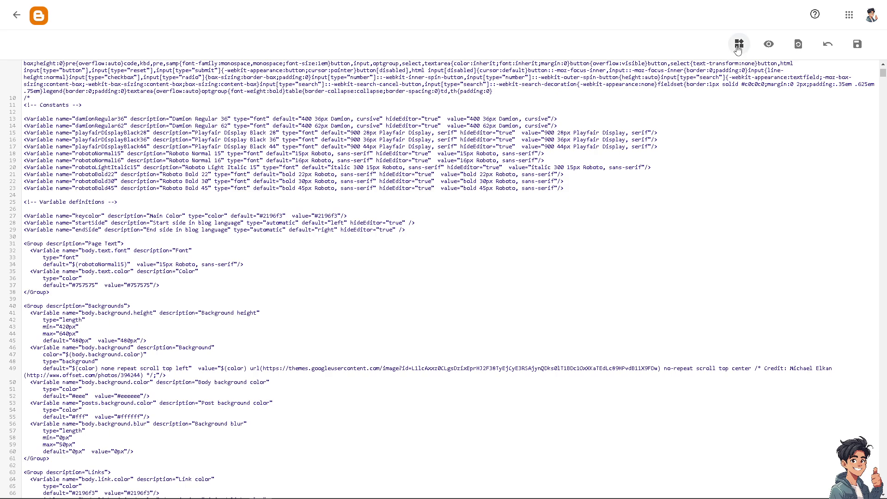
Preview the theme at tablet, smartphone, fullscreen, tablet and desktop widths, ending on smartphone.
{"action": "left_click", "coordinate": [769, 47]}
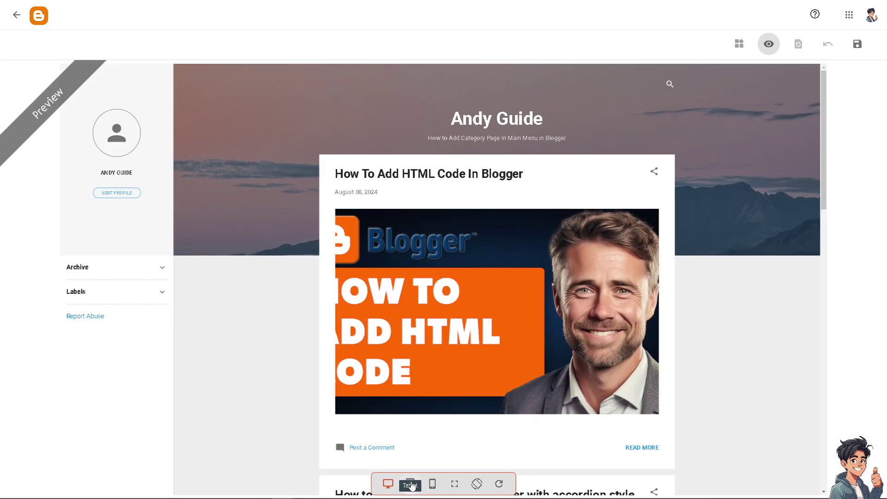
{"action": "left_click", "coordinate": [410, 483]}
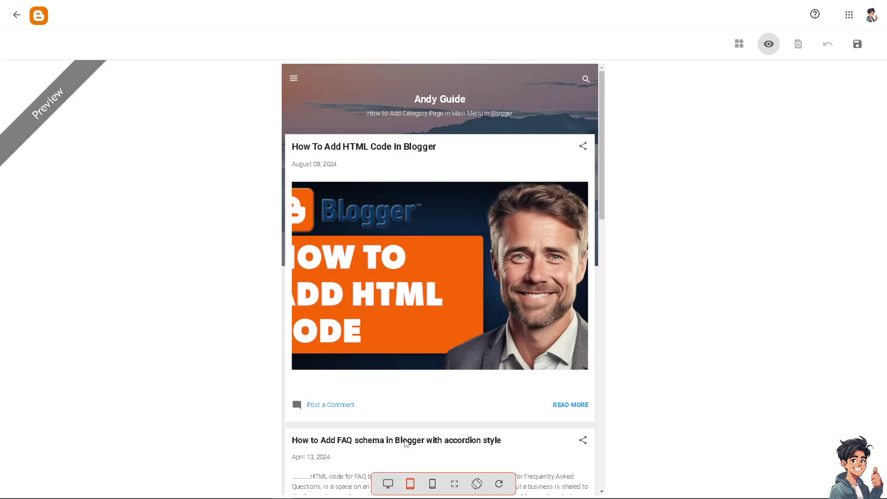
{"action": "left_click", "coordinate": [433, 485]}
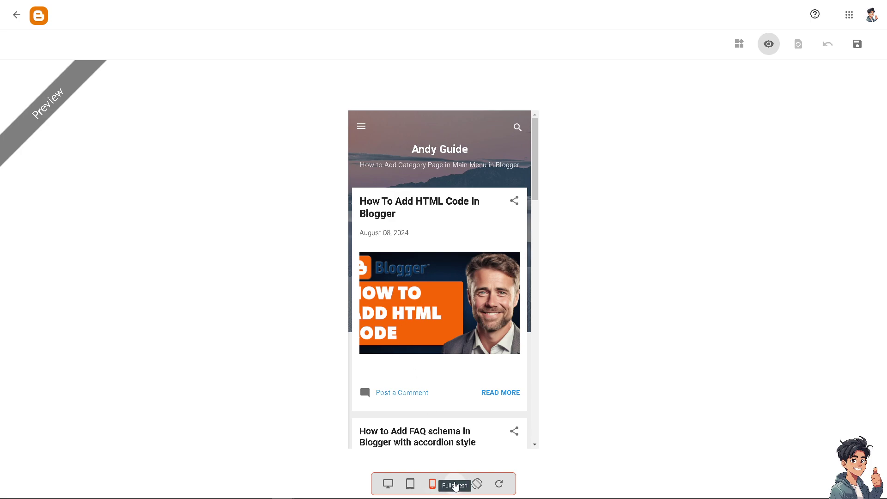
{"action": "left_click", "coordinate": [455, 484]}
{"action": "left_click", "coordinate": [410, 484]}
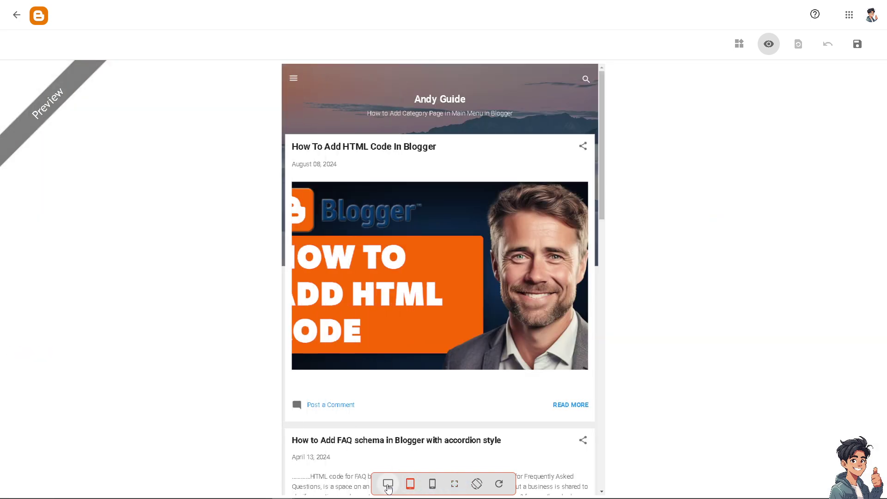
{"action": "left_click", "coordinate": [388, 484]}
{"action": "left_click", "coordinate": [432, 483]}
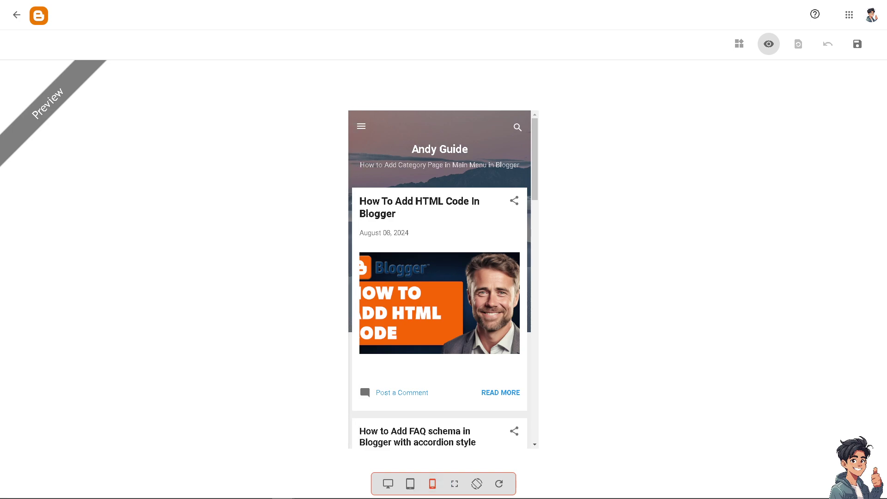